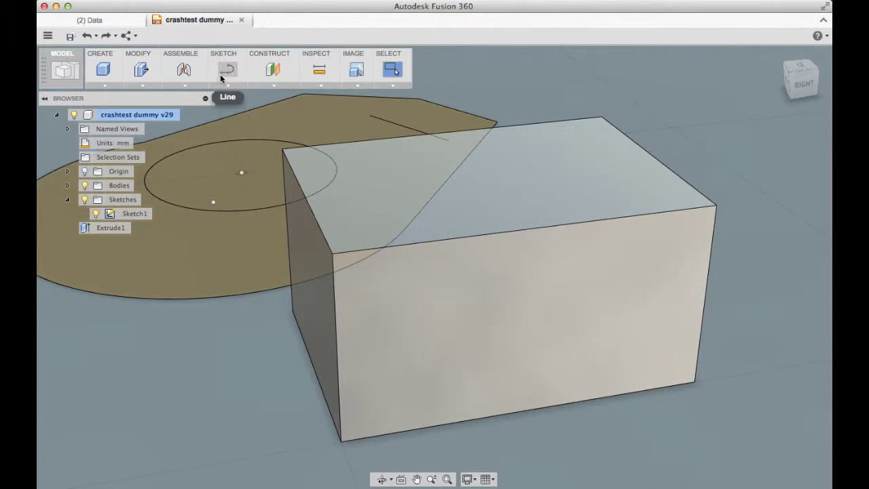
# Step: Sketch a U-shaped slot profile hanging from the upper edge of the box's right face, with sides about 2.7 mm long and a 1.5 mm radius arc
pyautogui.click(221, 73)
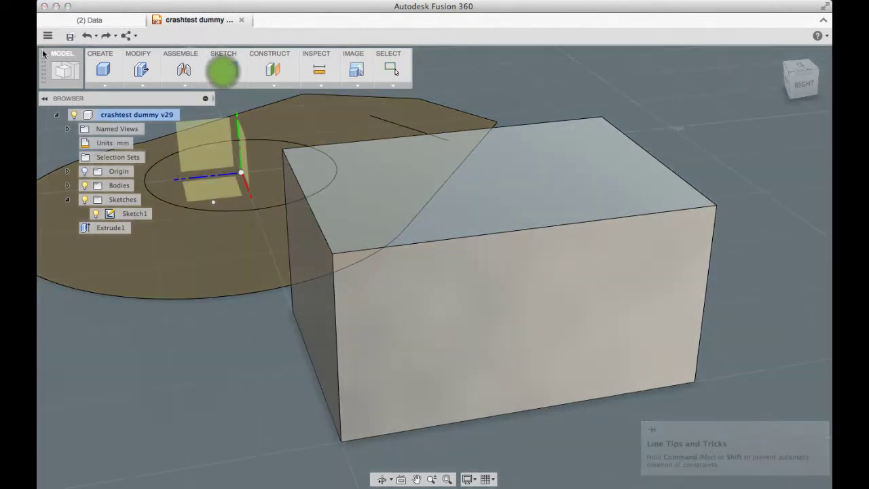
pyautogui.click(489, 333)
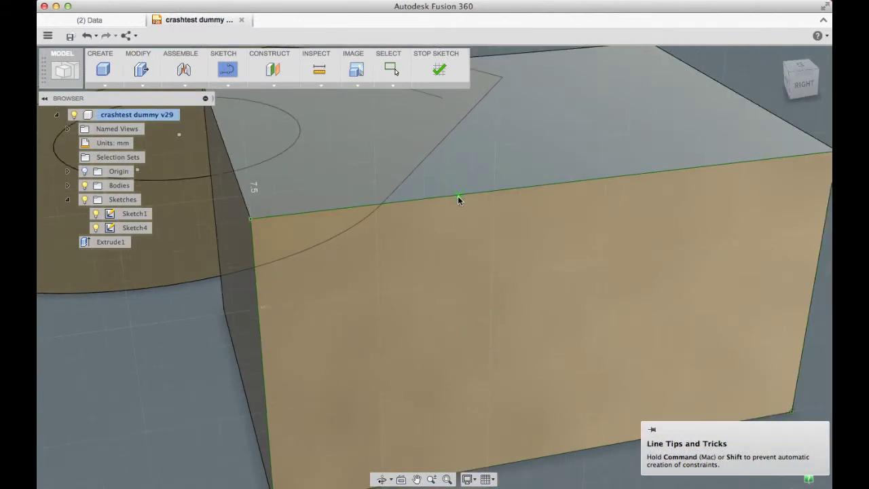
pyautogui.click(460, 196)
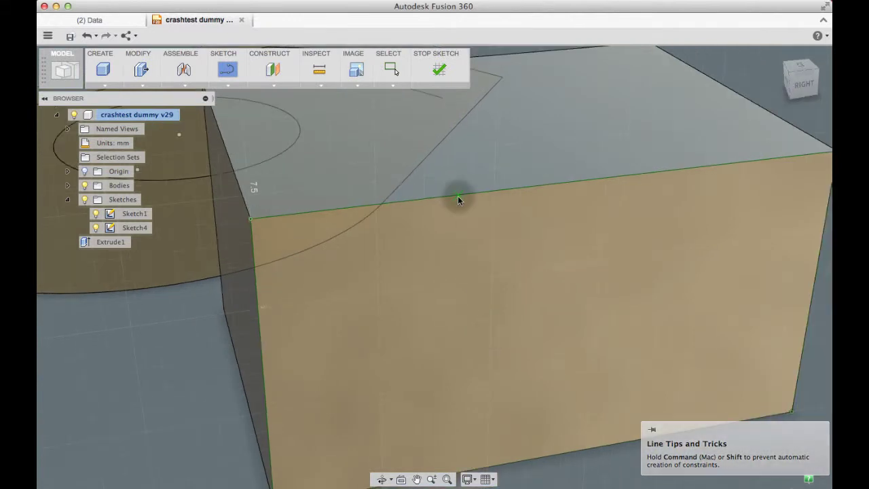
pyautogui.click(469, 310)
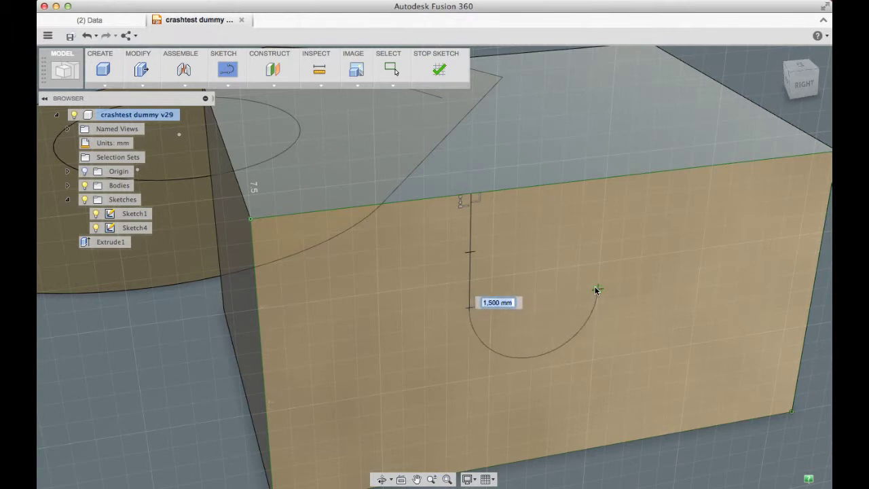
pyautogui.click(597, 290)
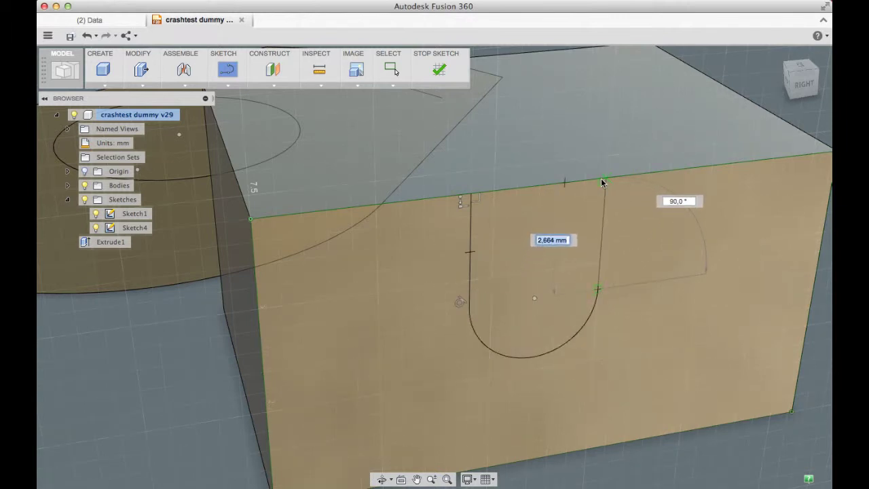
pyautogui.click(605, 181)
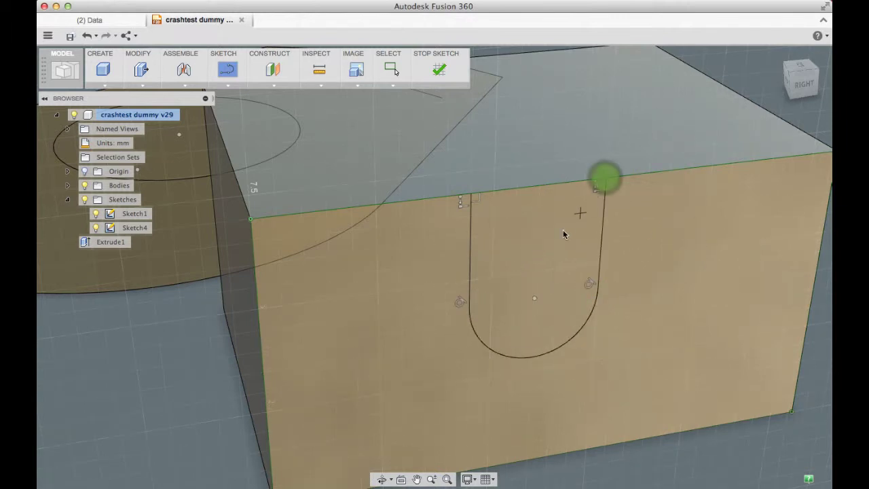
pyautogui.rightClick(340, 249)
pyautogui.click(385, 230)
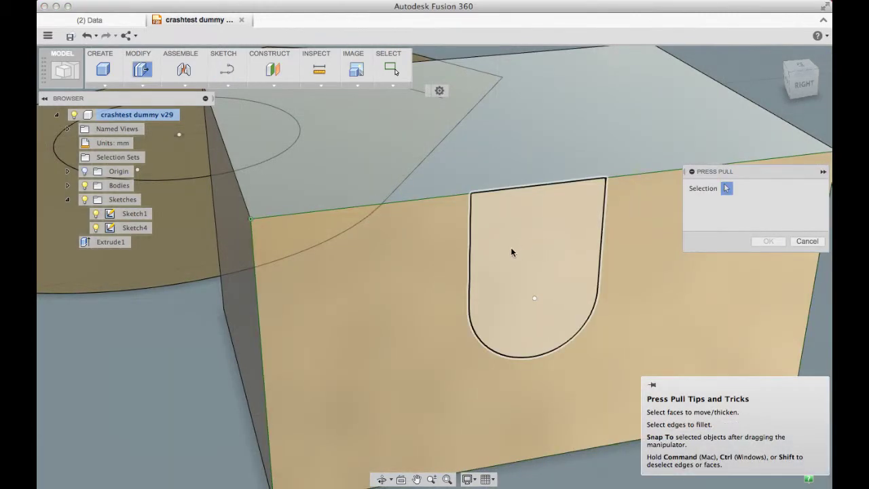
pyautogui.scroll(-2, 537, 251)
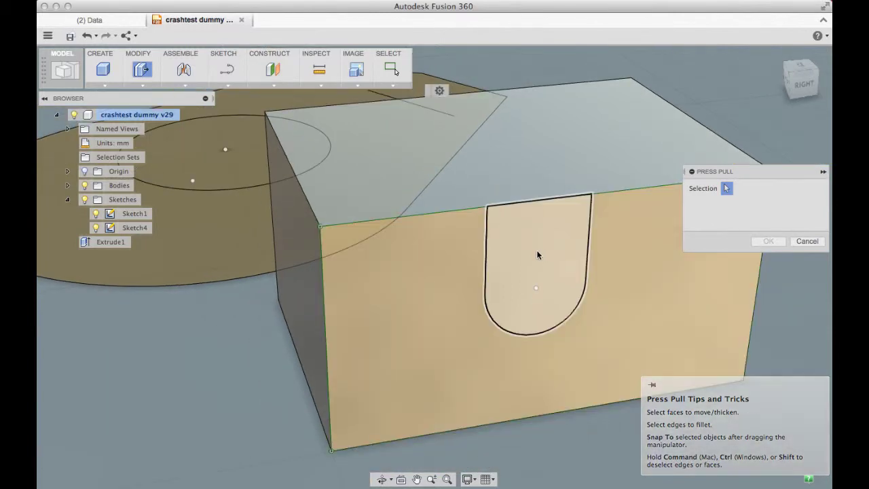
pyautogui.scroll(2, 537, 253)
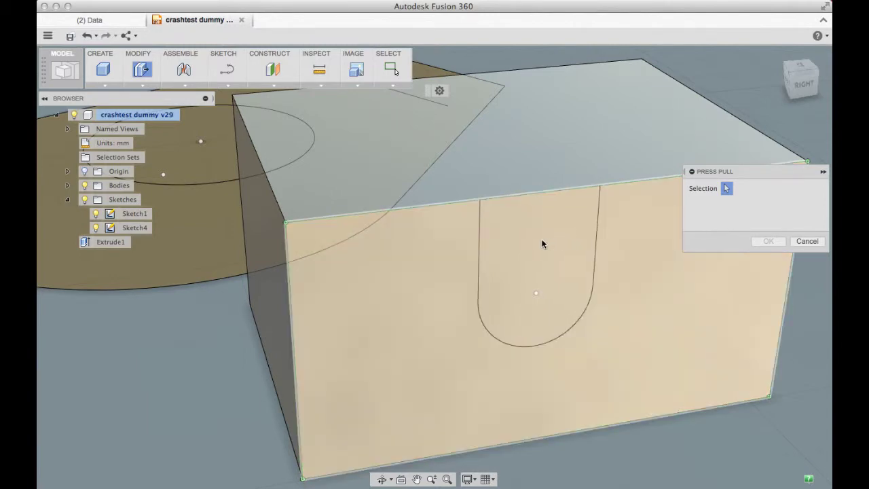
pyautogui.scroll(-2, 537, 255)
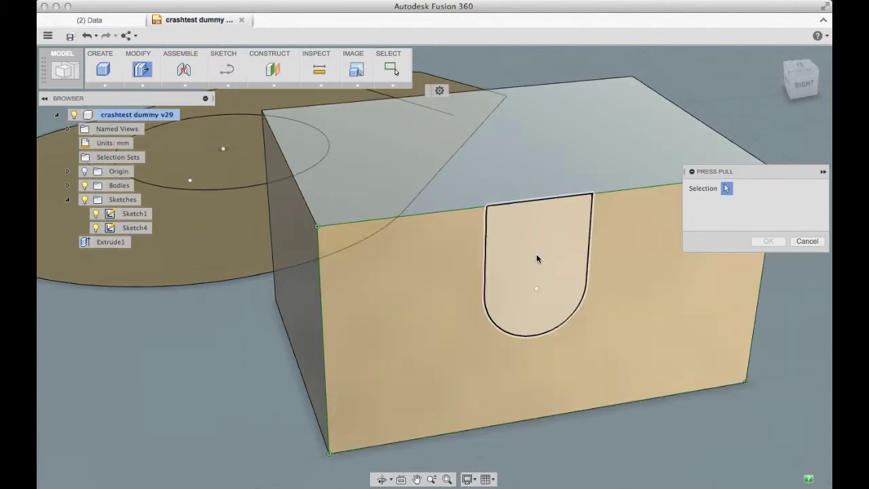
pyautogui.scroll(3, 530, 263)
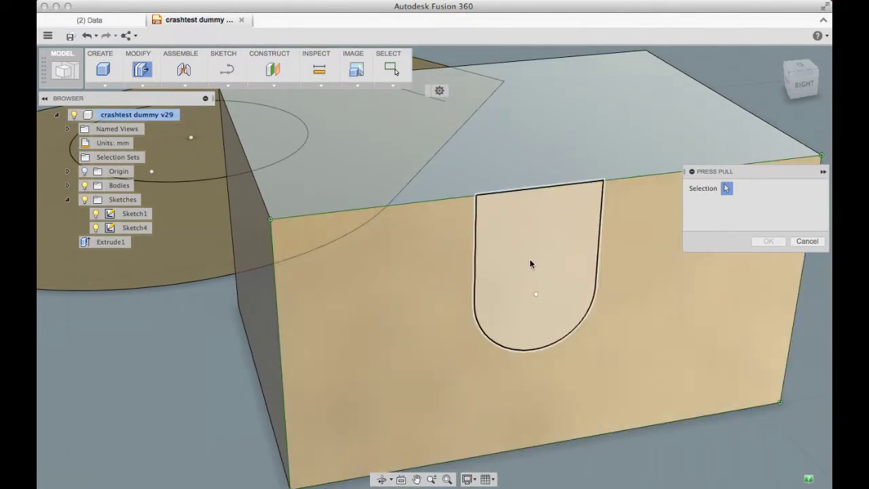
pyautogui.click(516, 266)
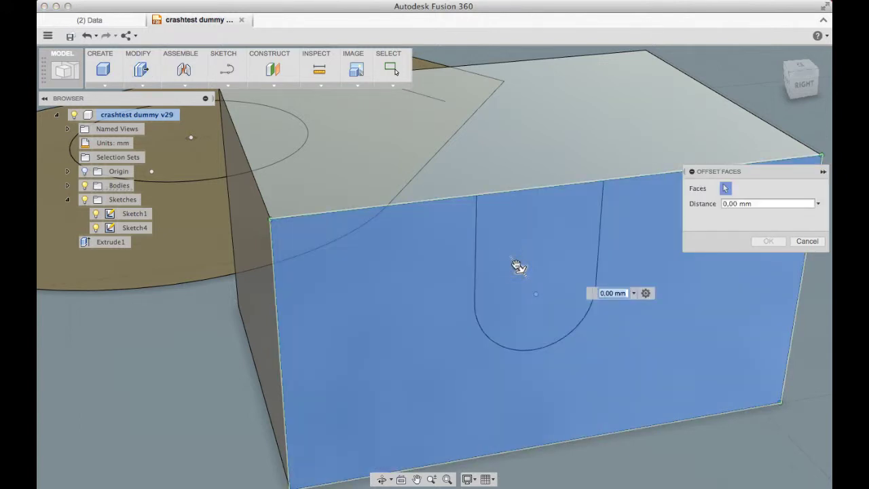
pyautogui.press('Escape')
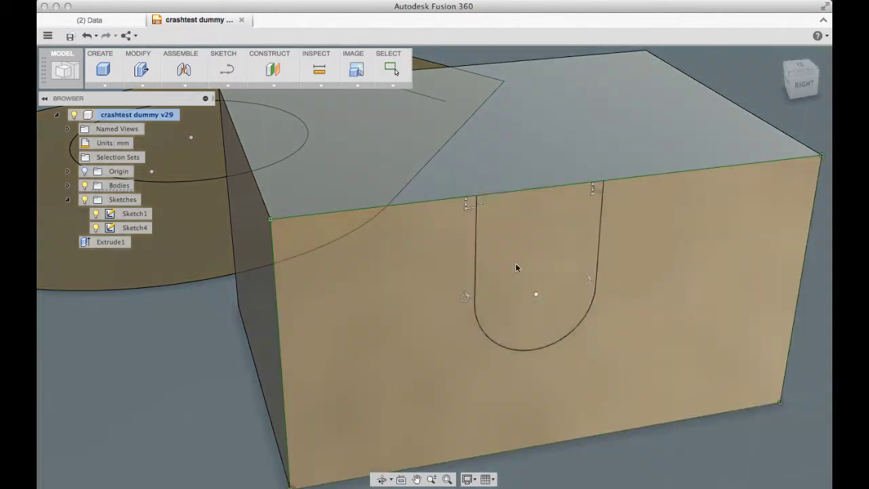
# Step: Examine which overlapping profile and faces can be selected inside the slot outline, by depth and by parents
pyautogui.doubleClick(528, 253)
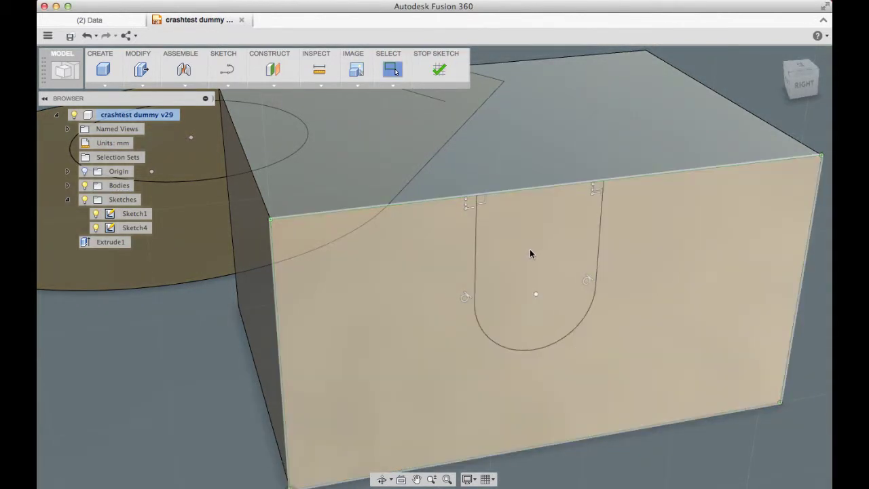
pyautogui.click(526, 249)
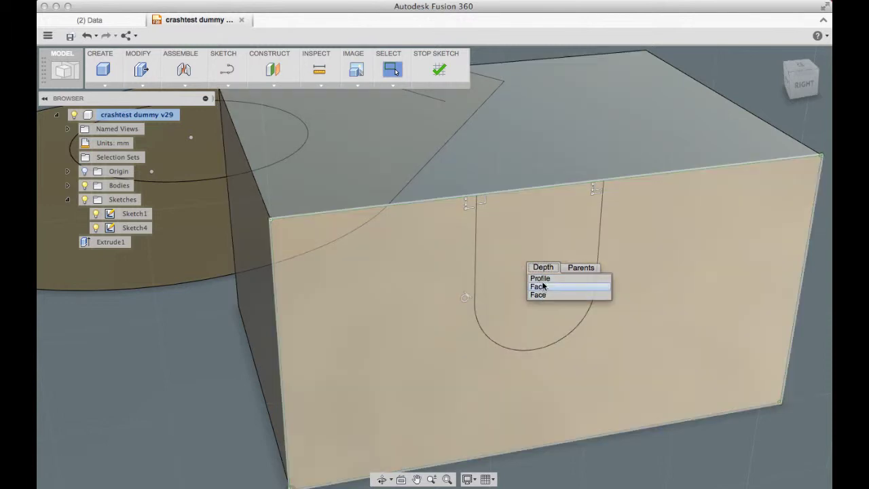
pyautogui.click(581, 267)
pyautogui.click(544, 266)
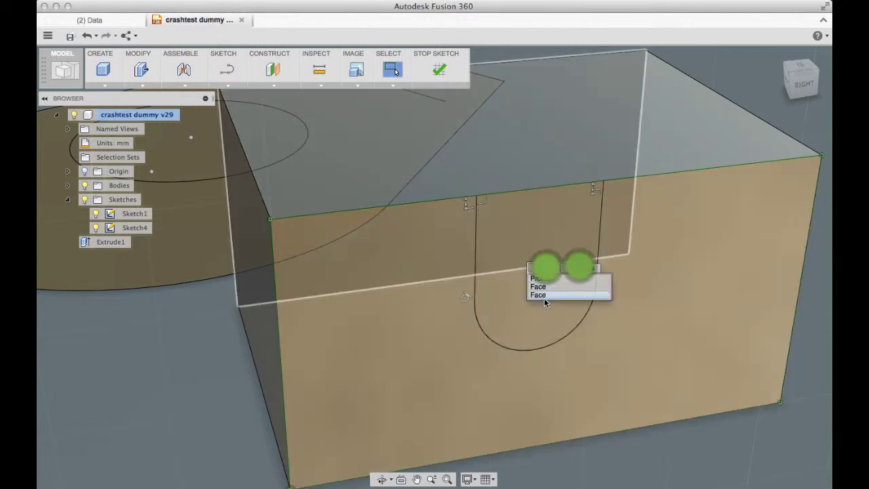
pyautogui.keyDown('shift'); pyautogui.scroll(-5, 512, 275); pyautogui.keyUp('shift')
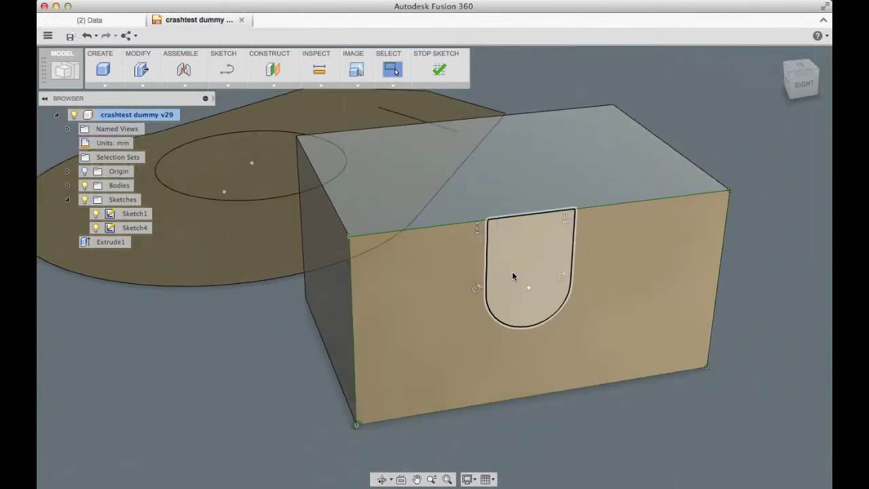
pyautogui.moveTo(496, 269)
pyautogui.keyDown('shift'); pyautogui.mouseDown(button='middle')
pyautogui.moveTo(512, 267)
pyautogui.moveTo(543, 291)
pyautogui.mouseUp(button='middle'); pyautogui.keyUp('shift')
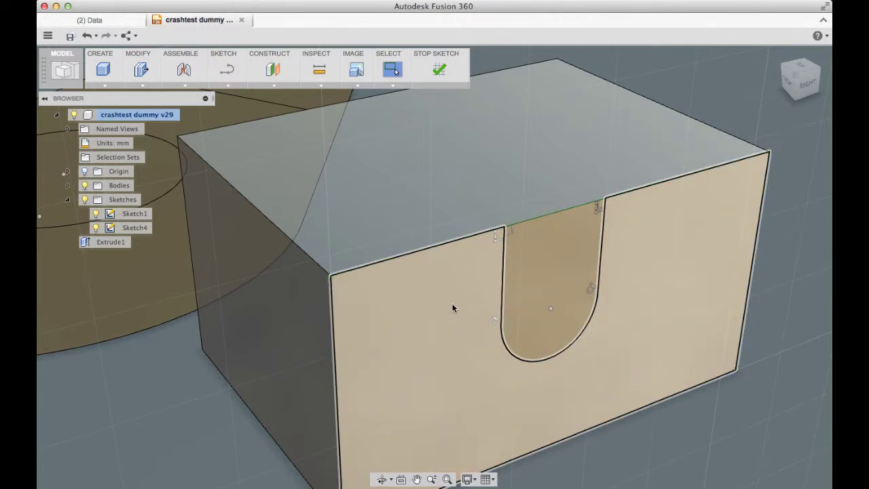
pyautogui.rightClick(453, 308)
pyautogui.click(486, 290)
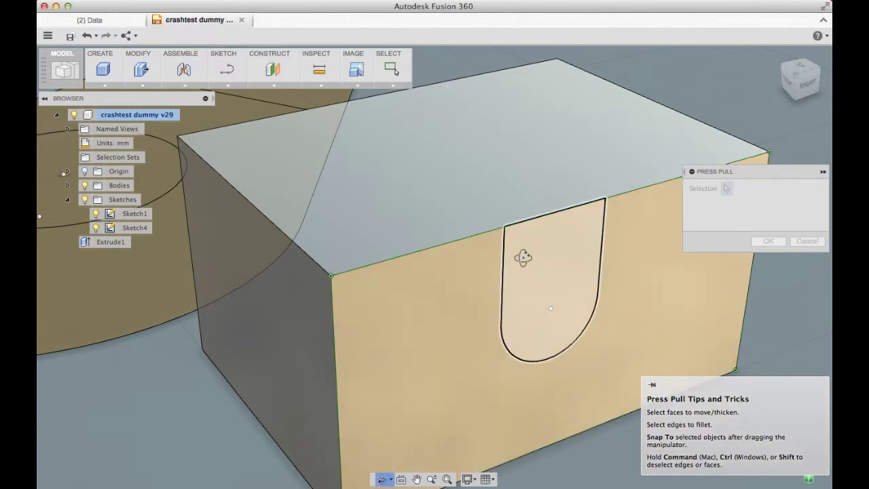
pyautogui.keyDown('shift'); pyautogui.moveTo(520, 254); pyautogui.dragTo(536, 278, button='middle'); pyautogui.keyUp('shift')
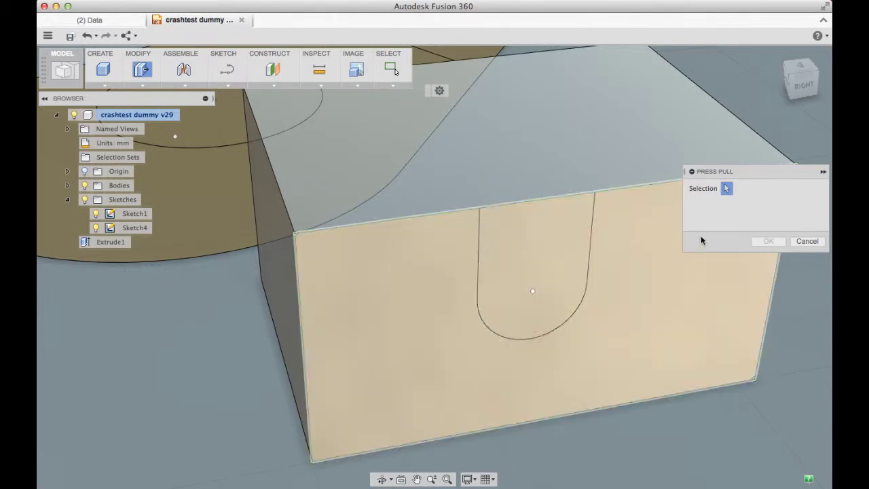
pyautogui.click(808, 242)
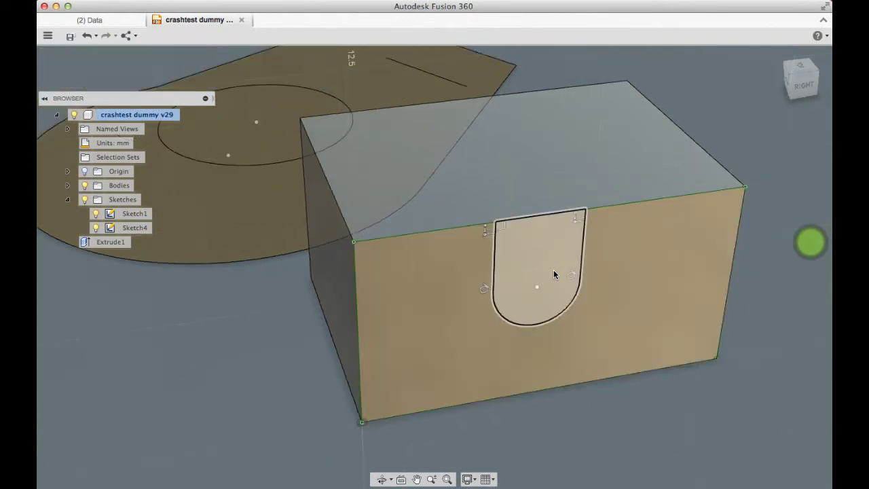
# Step: Finish the slot sketch and look through the sketch commands available outside sketch editing
pyautogui.doubleClick(552, 269)
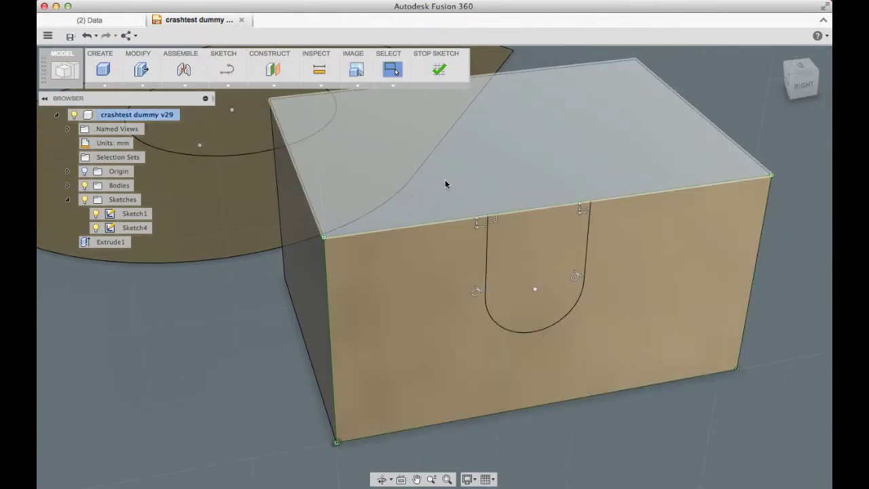
pyautogui.click(439, 70)
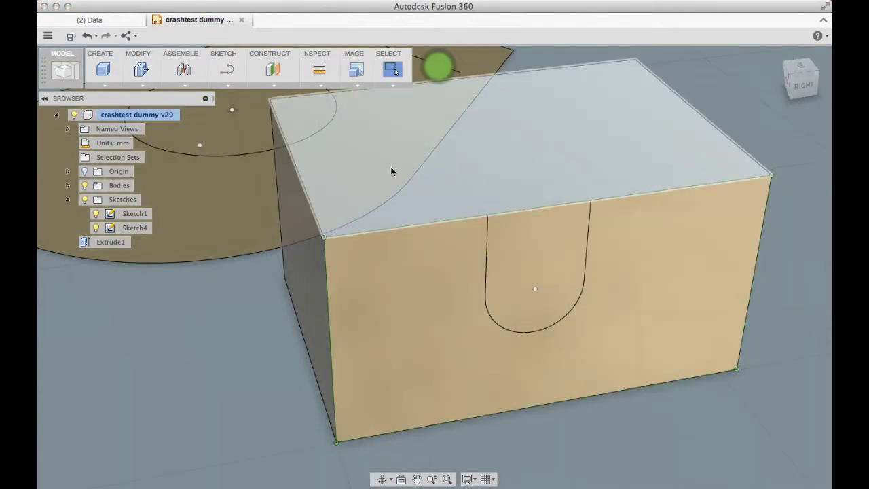
pyautogui.click(228, 87)
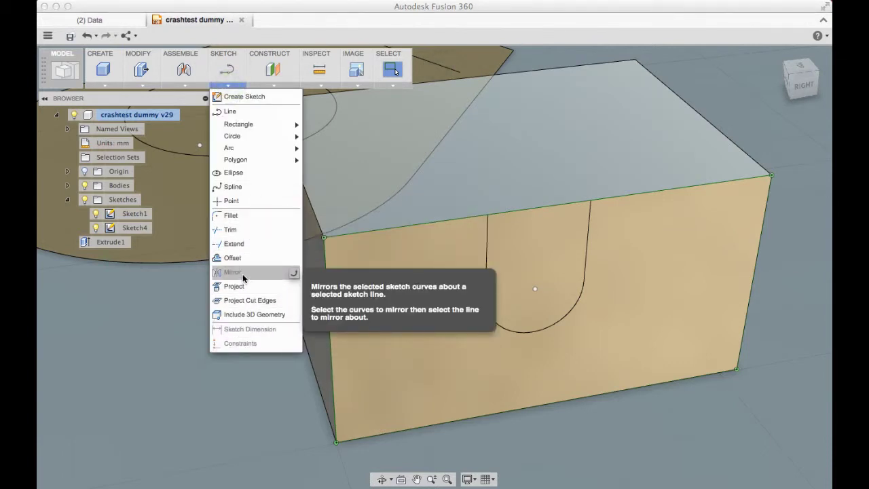
pyautogui.click(247, 314)
pyautogui.click(346, 303)
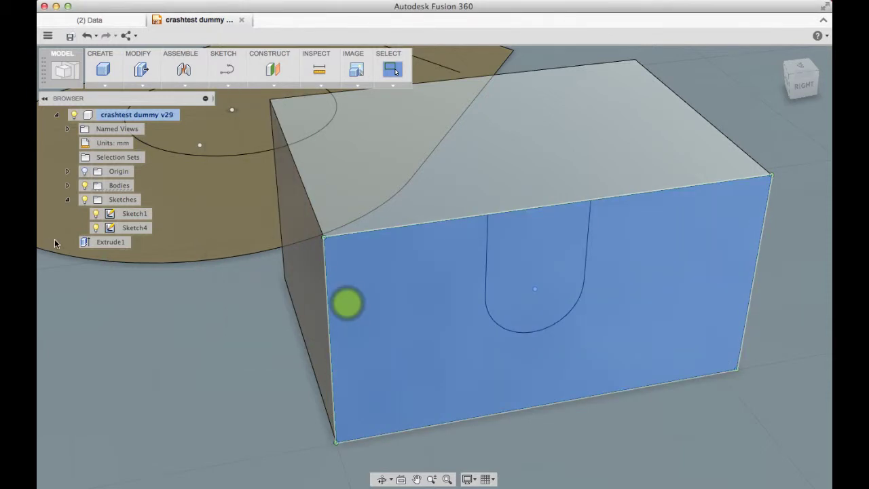
# Step: Check which sketch commands are available with Sketch4 selected and with the profile around the slot selected
pyautogui.click(125, 214)
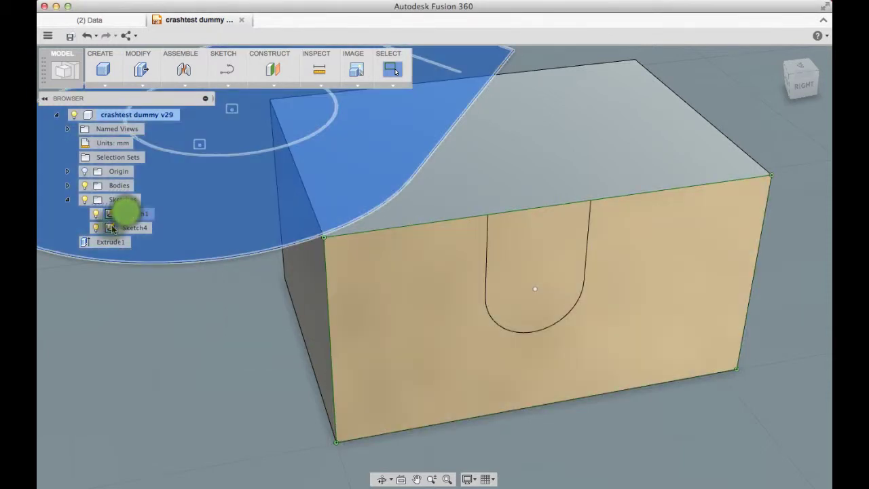
pyautogui.click(114, 228)
pyautogui.click(231, 79)
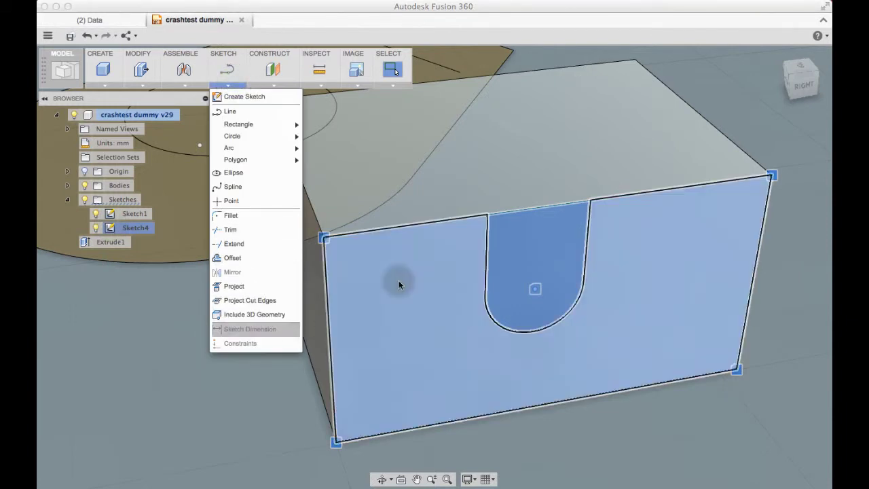
pyautogui.click(399, 284)
pyautogui.click(227, 78)
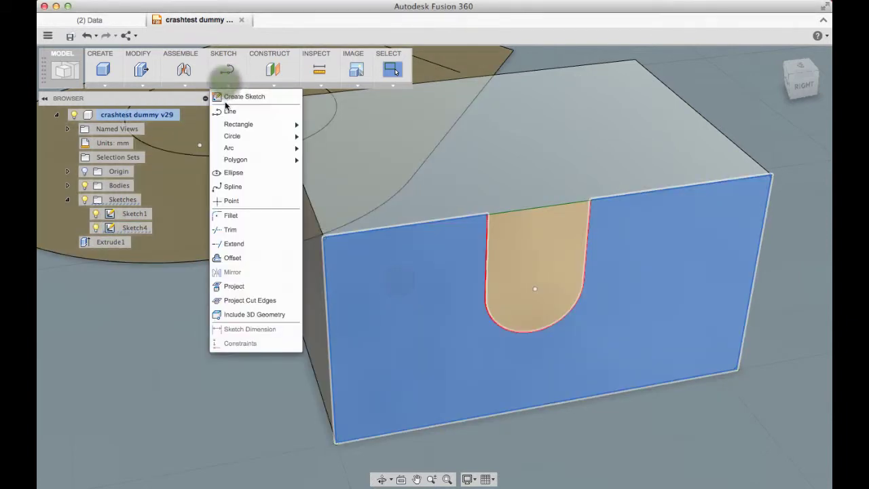
# Step: Try to open Sketch4 for editing, check the Sketch Dimension and Constraints commands, and select the profiles on the box's right face
pyautogui.click(114, 227)
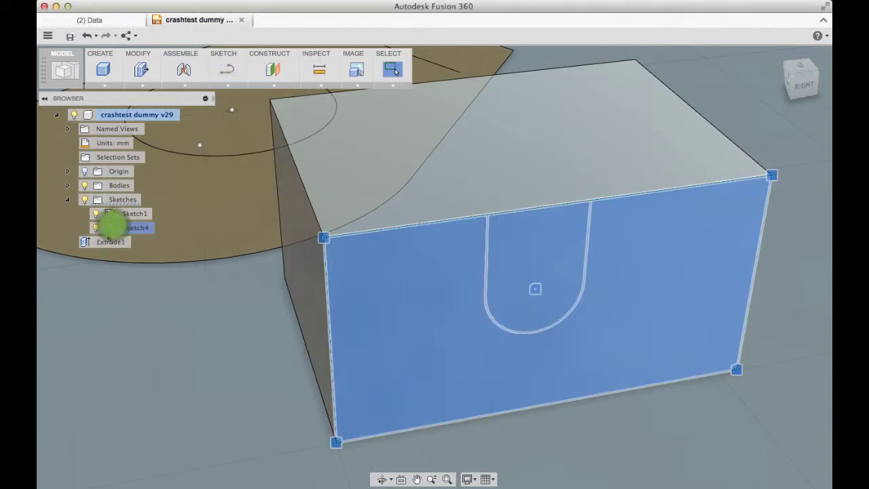
pyautogui.click(109, 228)
pyautogui.click(110, 228)
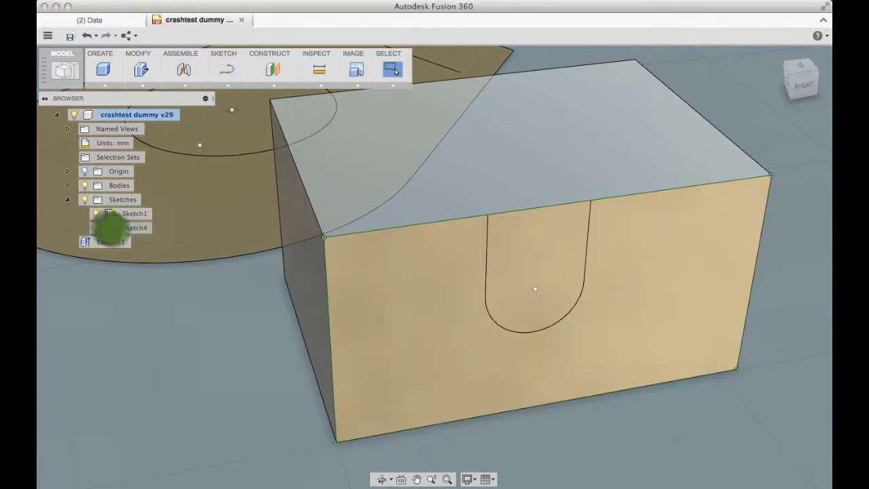
pyautogui.click(228, 81)
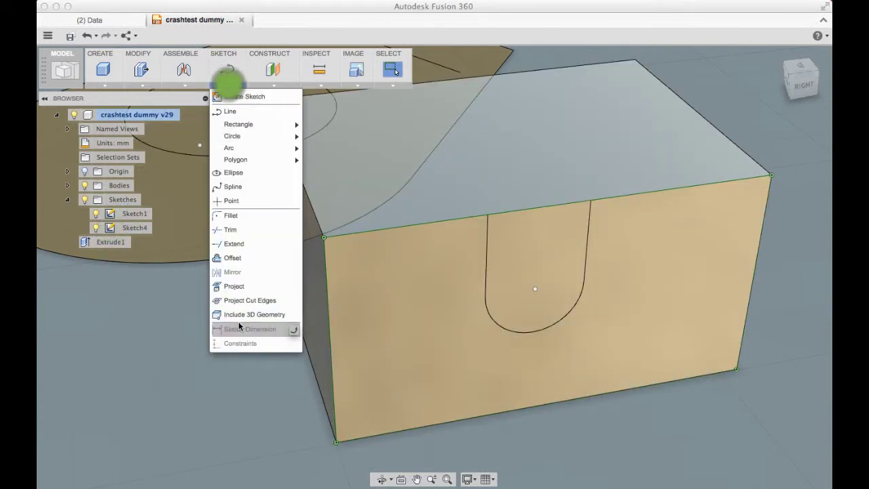
pyautogui.click(396, 294)
pyautogui.click(396, 294)
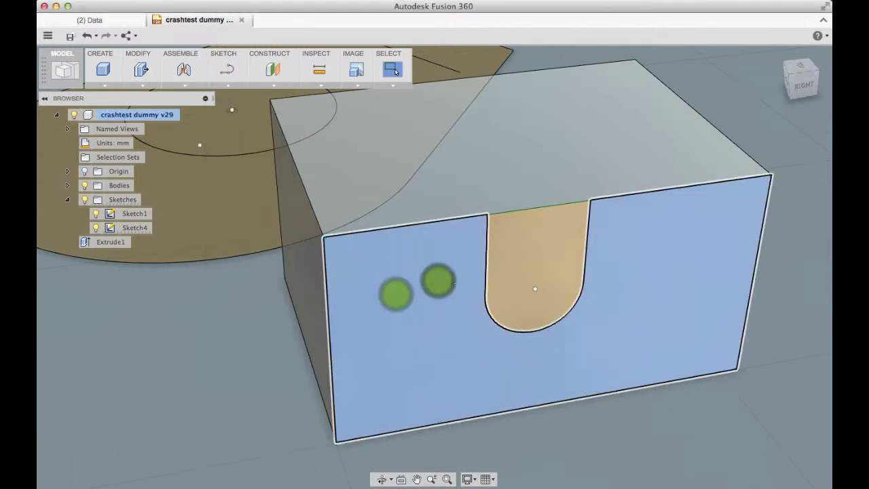
pyautogui.click(499, 263)
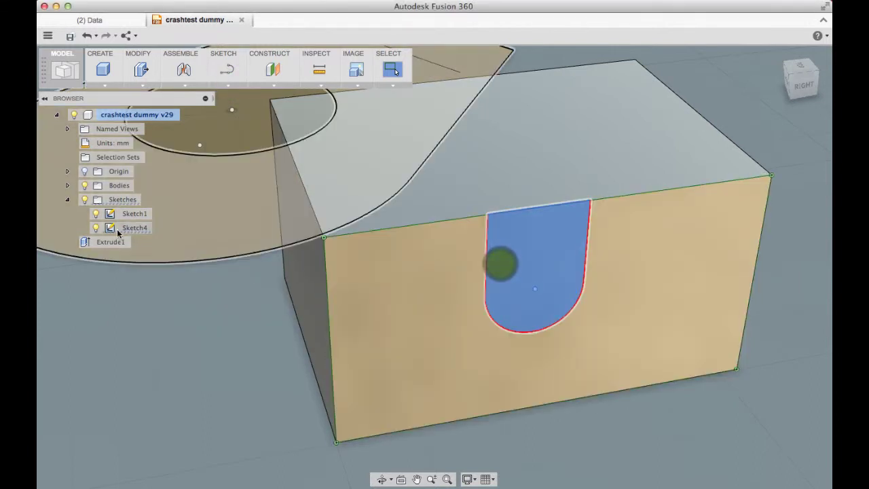
# Step: Try to open Sketch4 for editing and check the sketch commands available with Sketch4 selected
pyautogui.click(115, 230)
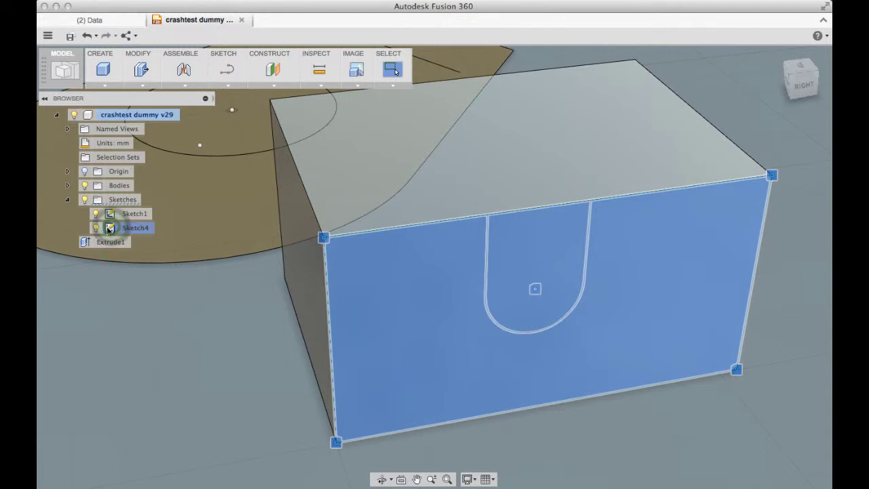
pyautogui.click(110, 228)
pyautogui.click(110, 227)
pyautogui.click(110, 226)
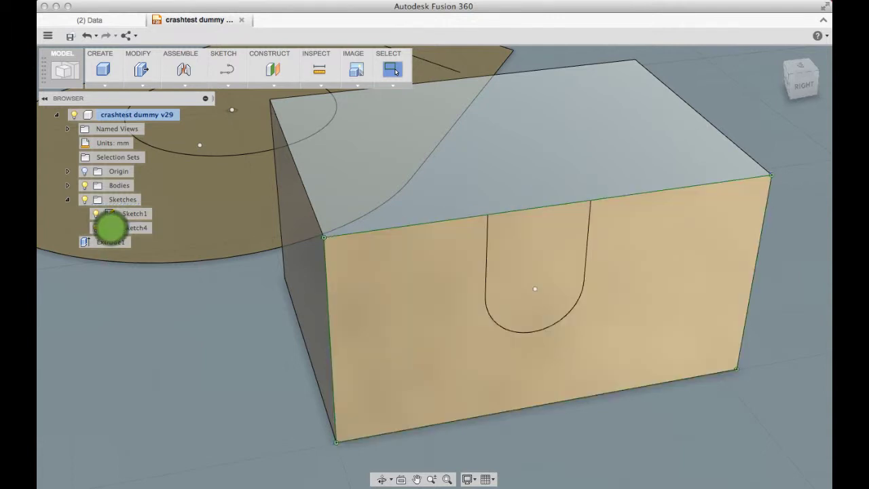
pyautogui.click(110, 226)
pyautogui.click(229, 84)
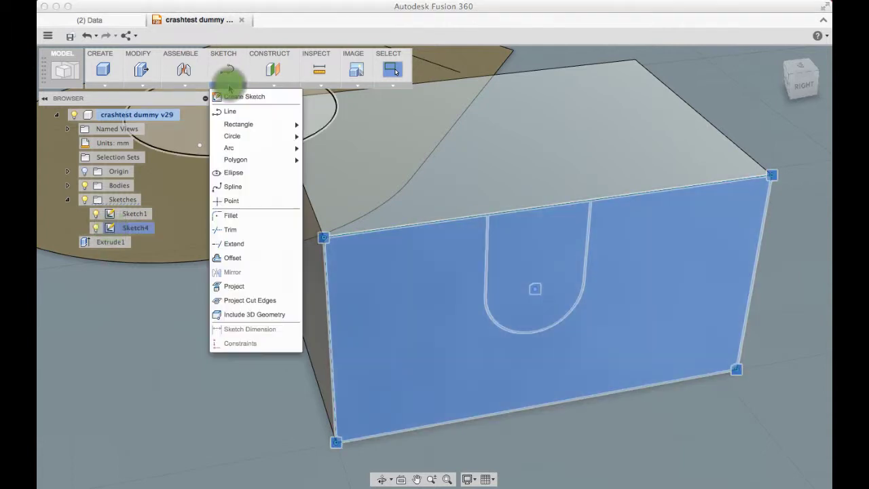
# Step: Reopen Sketch4 for editing by starting the Line command with the profile around the slot selected
pyautogui.click(533, 294)
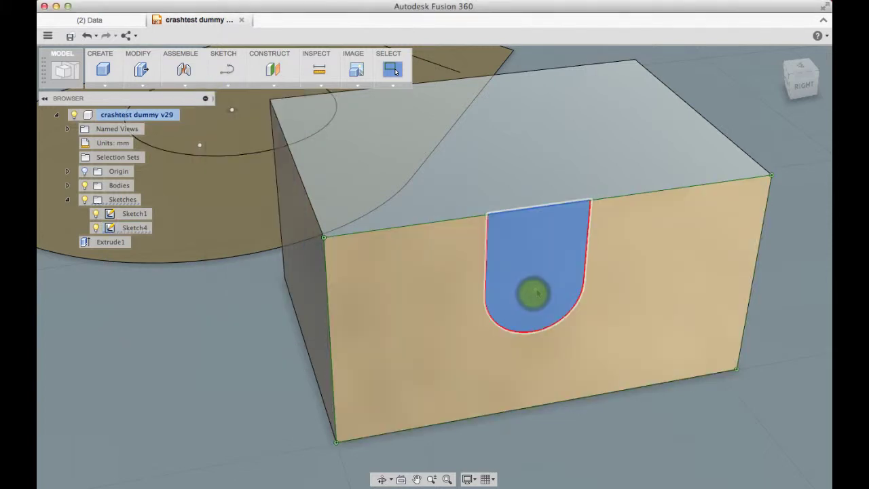
pyautogui.click(535, 289)
pyautogui.click(228, 68)
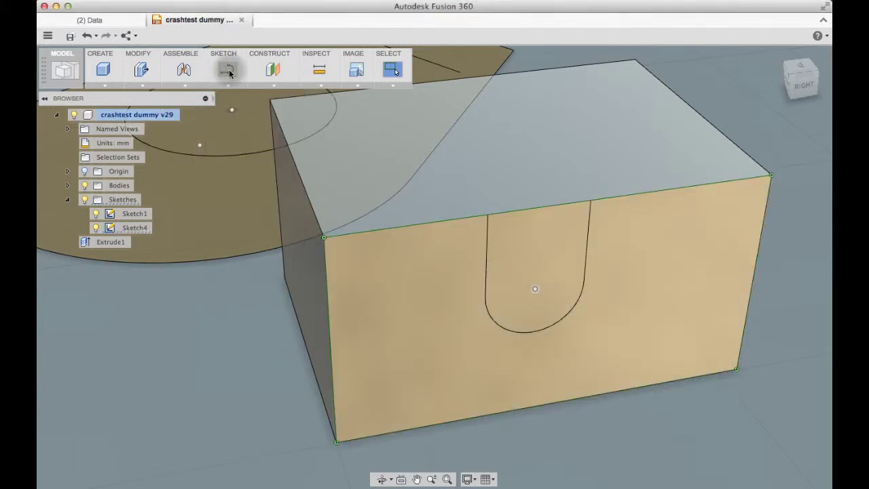
pyautogui.click(428, 240)
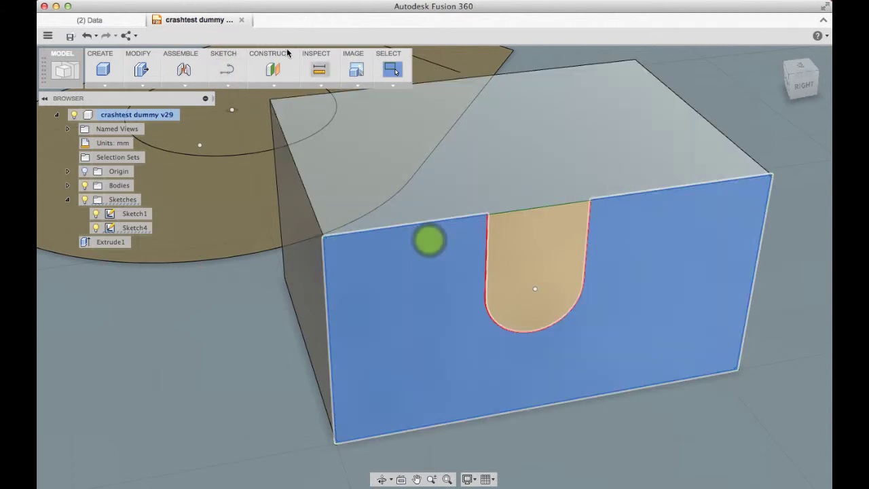
pyautogui.click(229, 69)
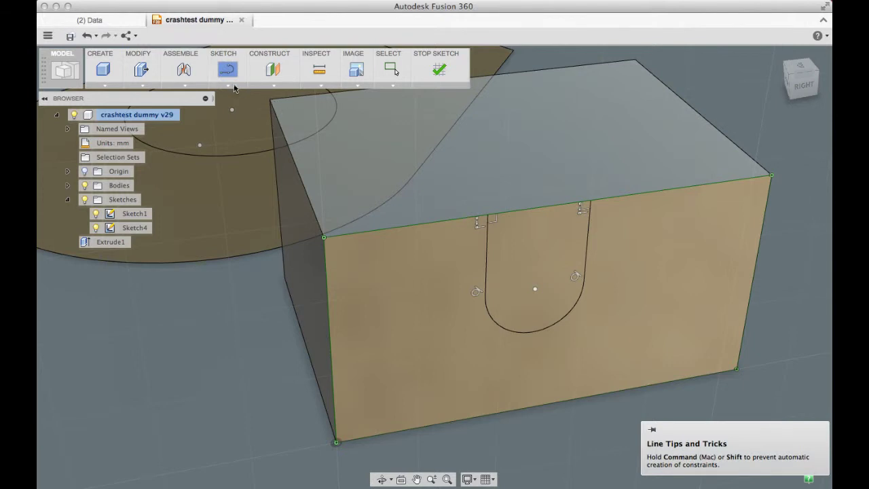
# Step: Dimension the slot's width between its two straight sides with Sketch Dimension
pyautogui.click(228, 85)
pyautogui.click(264, 329)
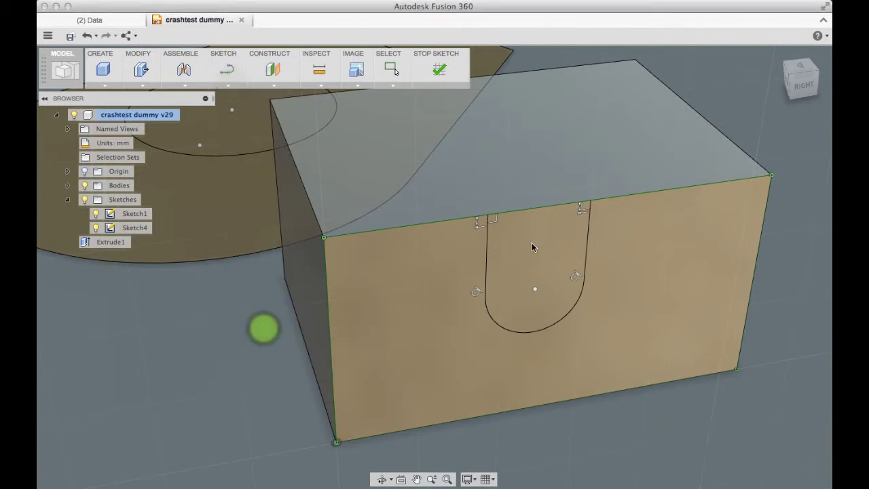
pyautogui.click(487, 252)
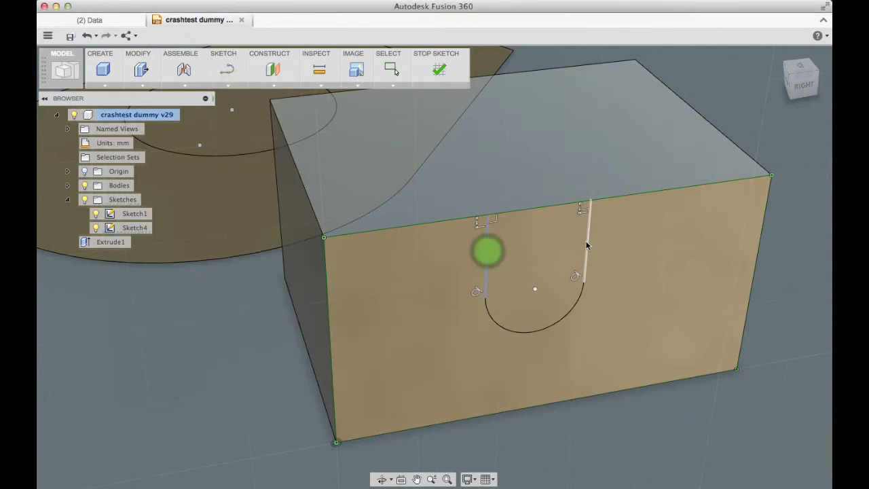
pyautogui.click(586, 241)
pyautogui.click(539, 233)
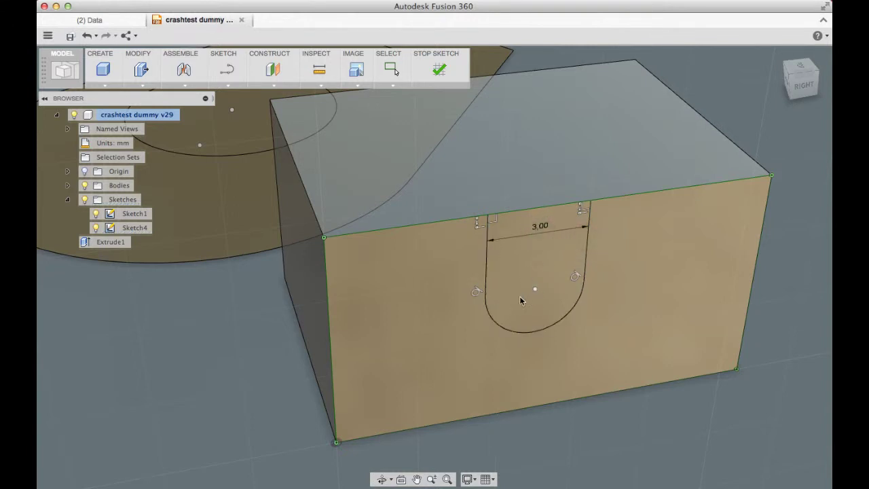
# Step: Dimension the distance from the slot's right side to the right vertical edge of the box face
pyautogui.scroll(2, 541, 296)
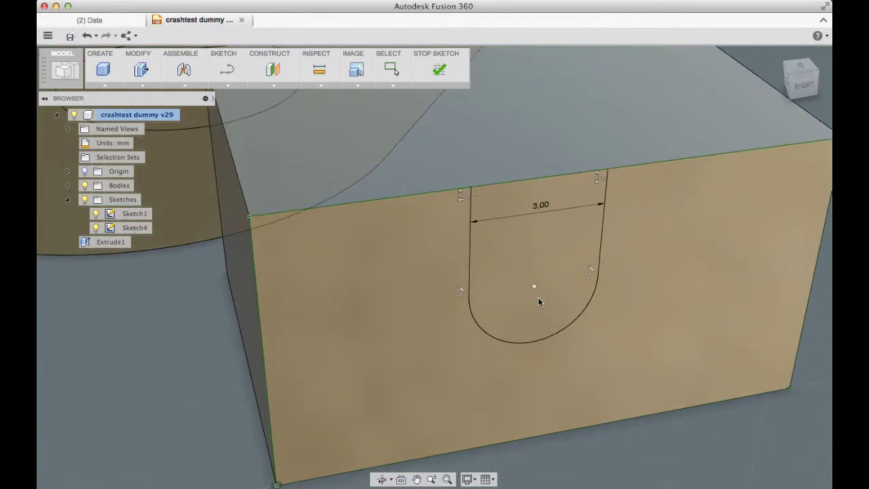
pyautogui.moveTo(543, 294)
pyautogui.keyDown('shift'); pyautogui.mouseDown(button='middle')
pyautogui.moveTo(535, 285)
pyautogui.moveTo(560, 298)
pyautogui.moveTo(527, 267)
pyautogui.moveTo(504, 264)
pyautogui.mouseUp(button='middle'); pyautogui.keyUp('shift')
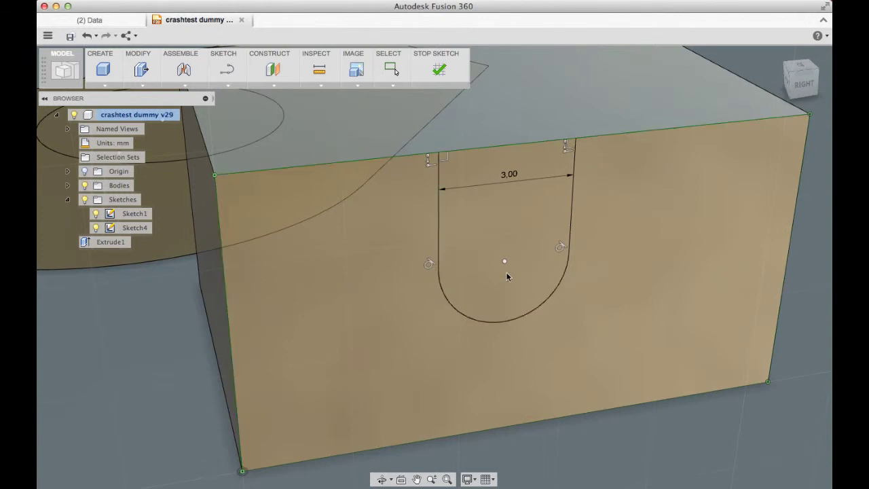
pyautogui.click(802, 175)
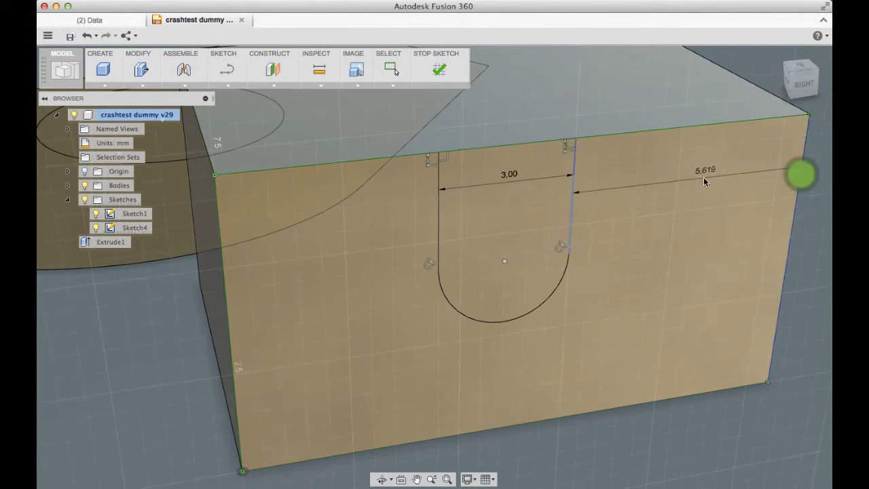
pyautogui.click(695, 183)
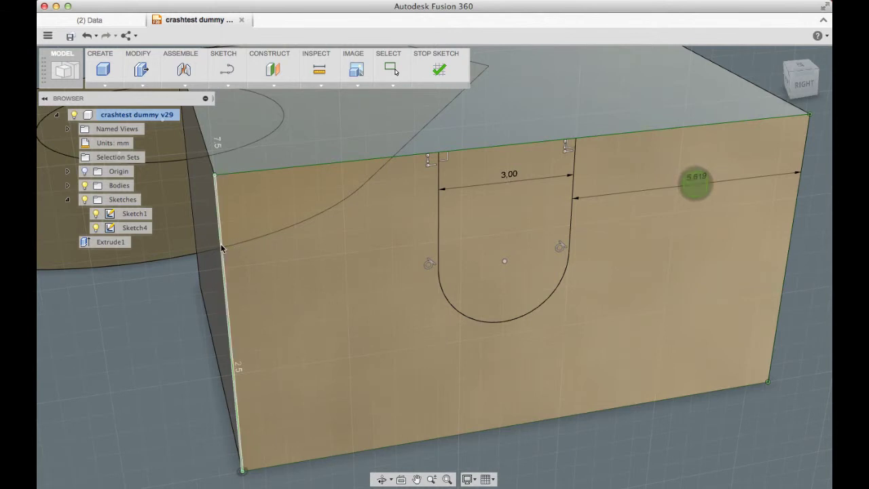
# Step: Try to dimension the angle between the left vertical edge and the top edge of the box face
pyautogui.rightClick(247, 251)
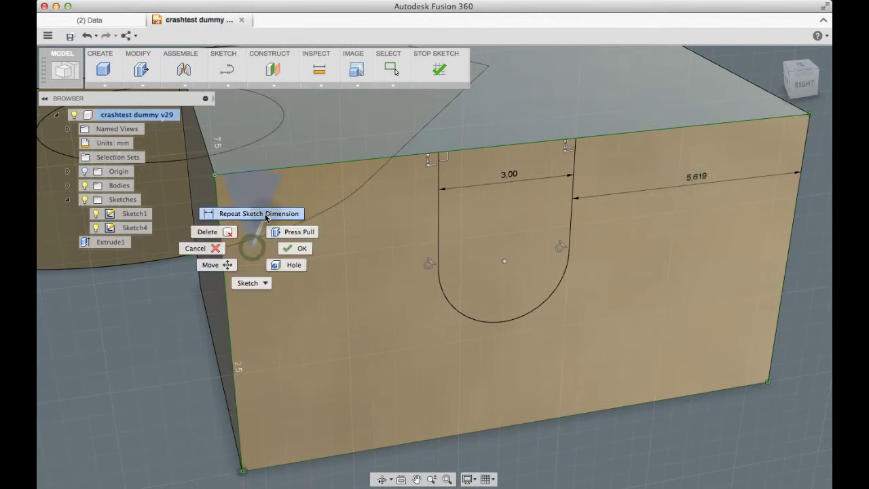
pyautogui.click(265, 214)
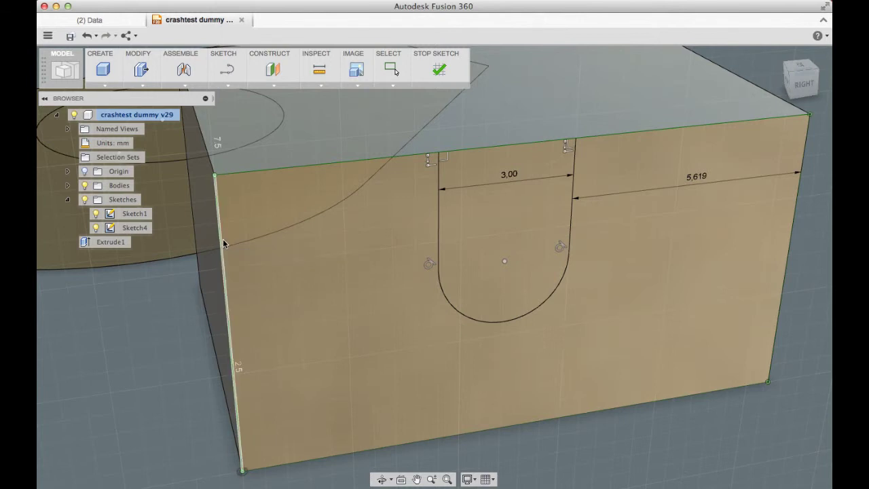
pyautogui.click(220, 240)
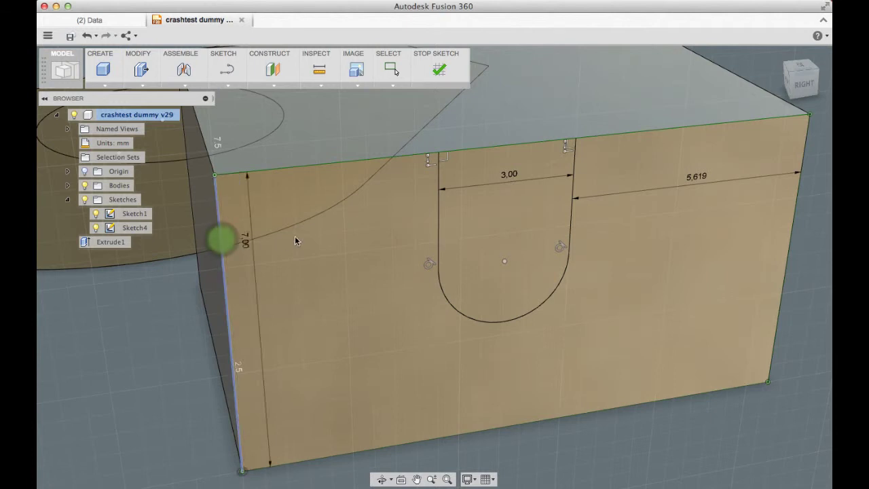
pyautogui.click(330, 163)
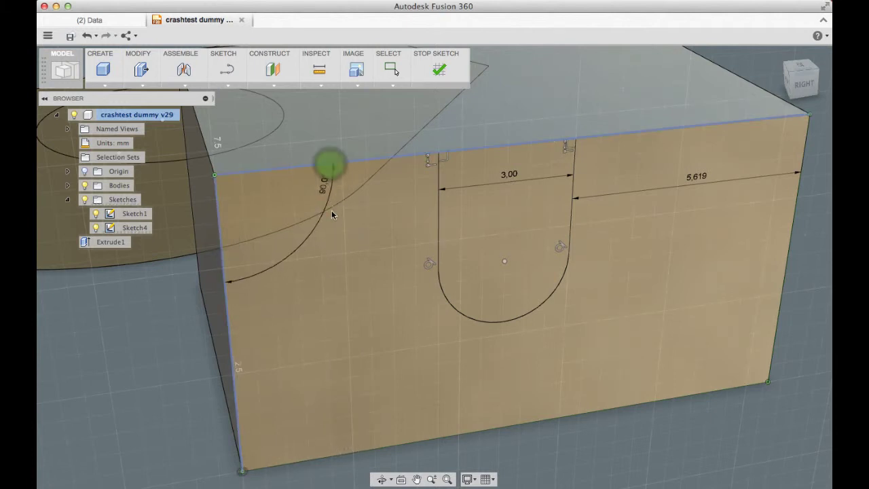
pyautogui.click(299, 246)
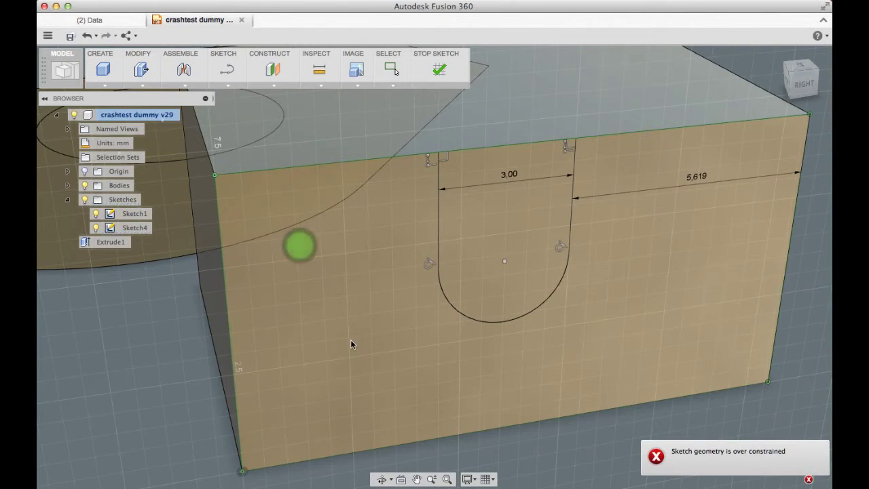
# Step: Try to add a radius dimension to the arc at the bottom of the slot
pyautogui.scroll(2, 351, 344)
pyautogui.scroll(-3, 354, 344)
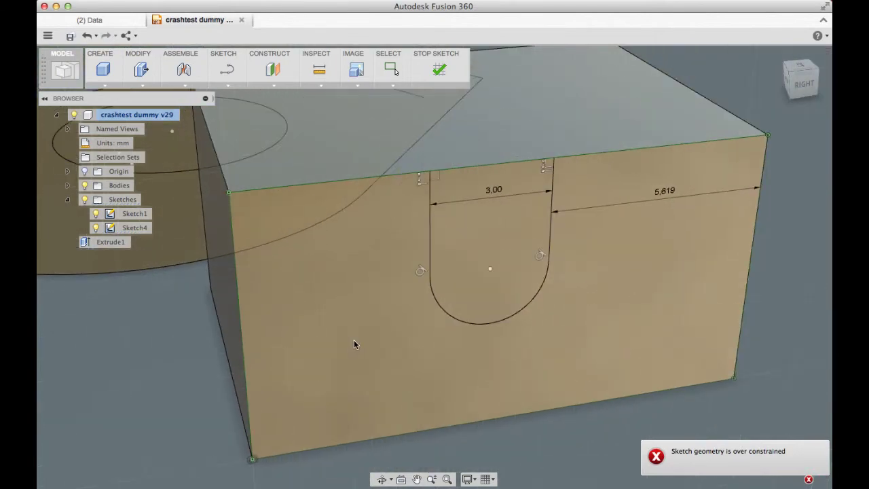
pyautogui.scroll(2, 387, 221)
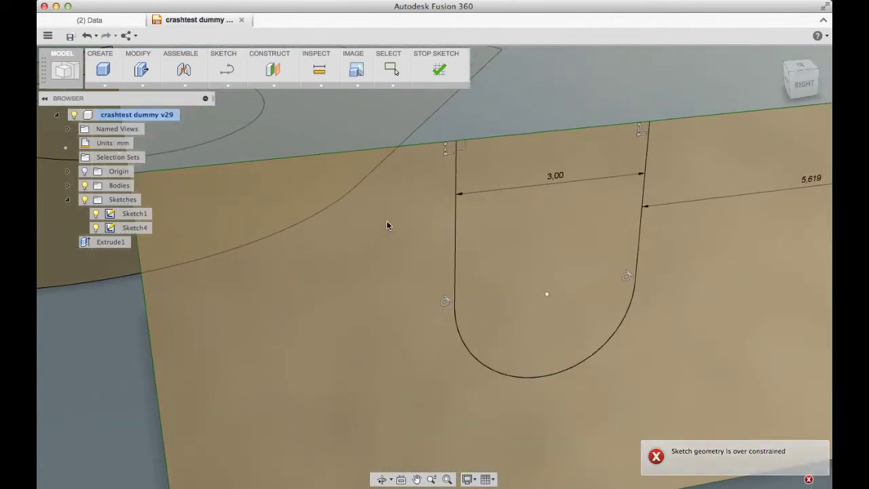
pyautogui.scroll(-2, 386, 221)
pyautogui.click(495, 271)
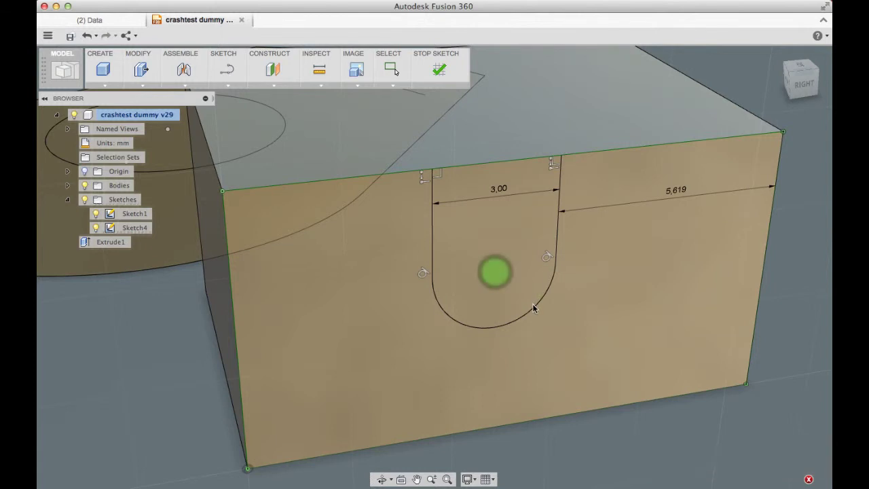
pyautogui.click(494, 271)
pyautogui.click(543, 296)
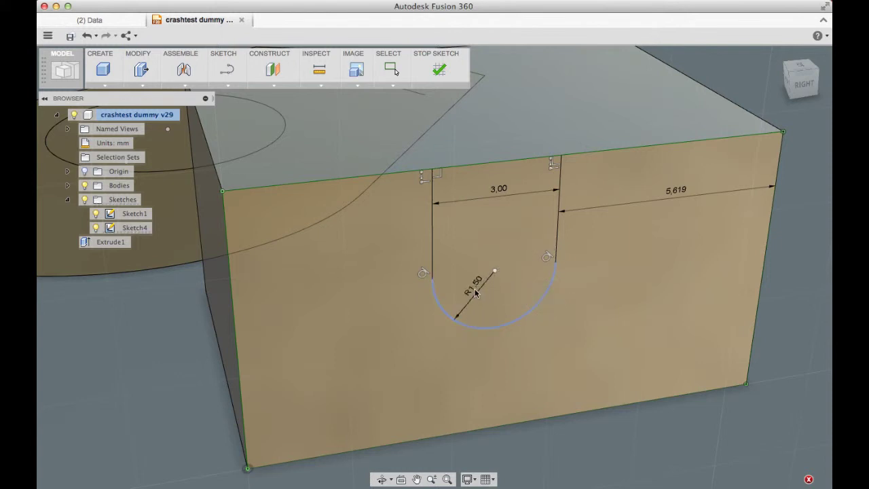
pyautogui.click(475, 288)
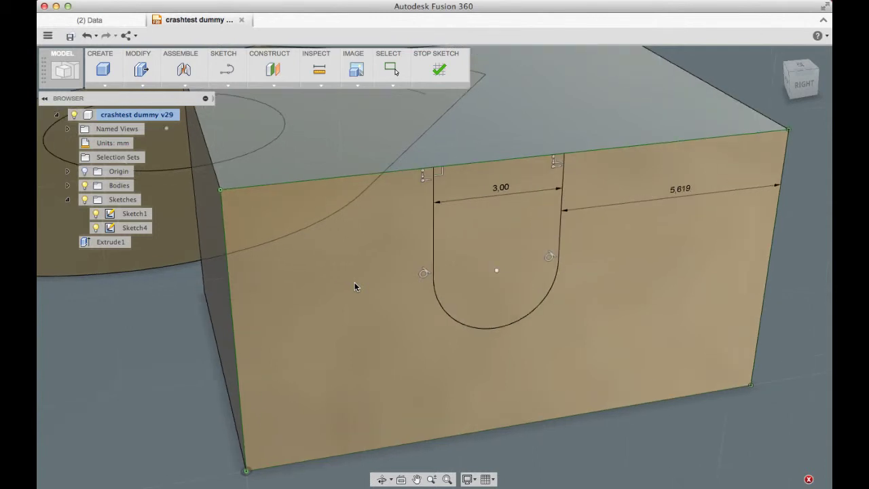
# Step: Examine which geometry can be selected for dimensioning at the slot's left side line, by depth and by parents
pyautogui.scroll(-3, 354, 285)
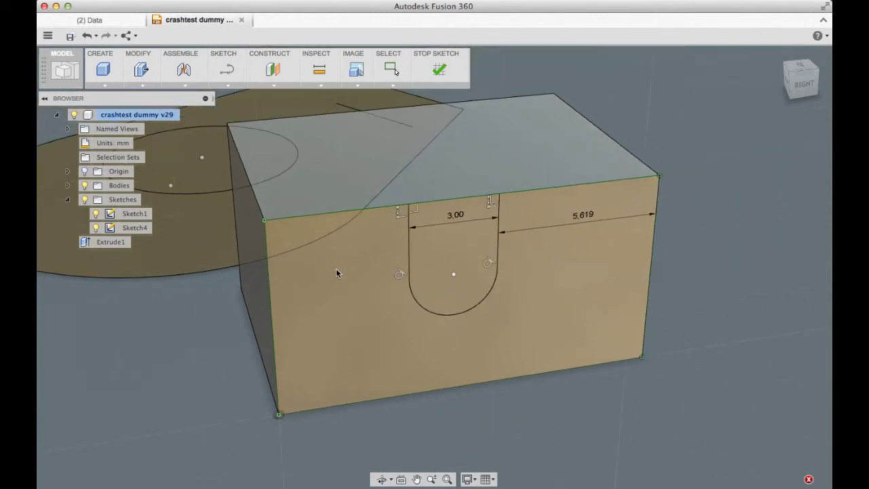
pyautogui.moveTo(336, 268); pyautogui.dragTo(354, 275, button='middle')
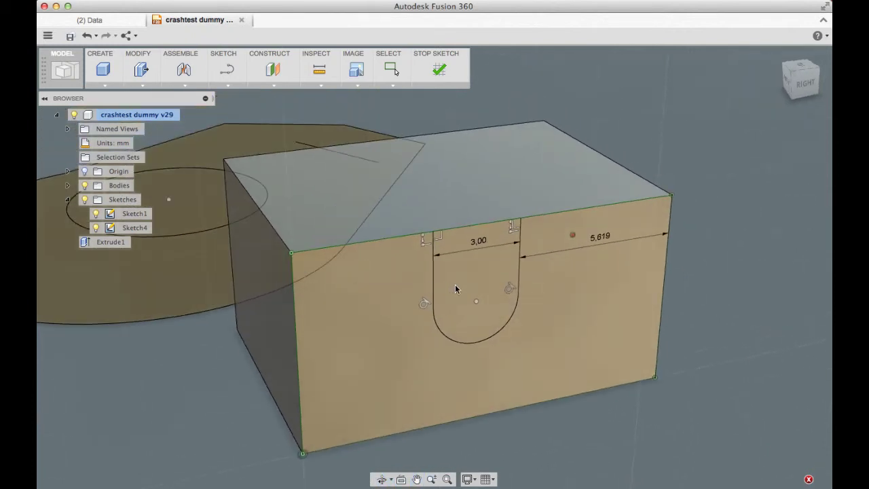
pyautogui.click(436, 280)
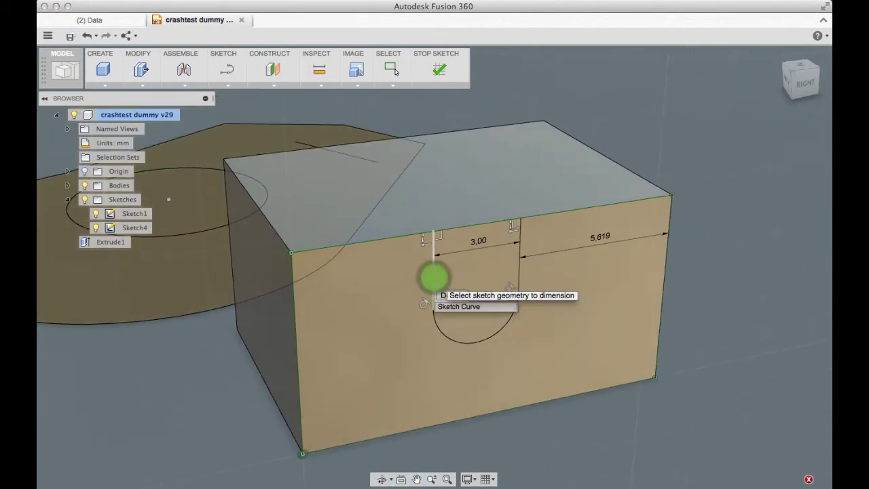
pyautogui.click(484, 295)
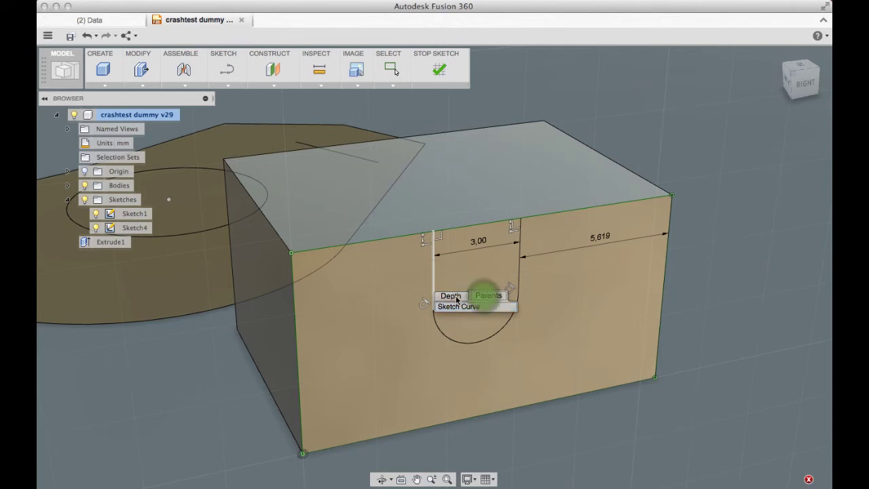
pyautogui.click(451, 295)
pyautogui.click(450, 278)
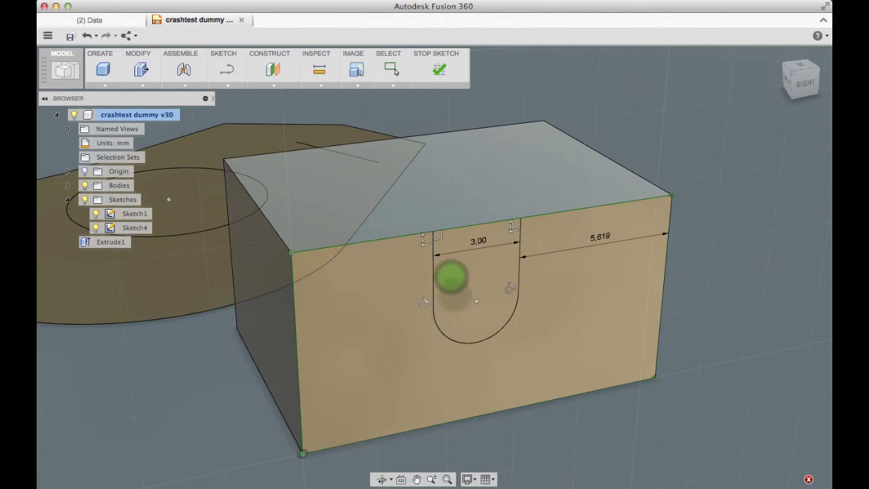